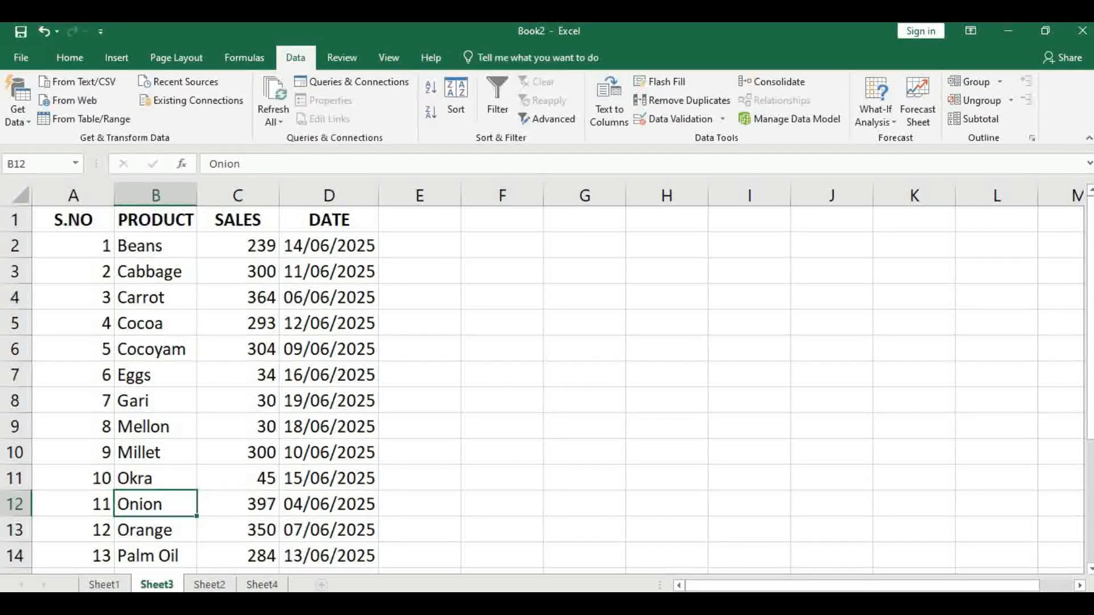
- Sort the table by PRODUCT from Z to A, and re-sort it by SALES from smallest to largest
{"action": "left_click", "coordinate": [433, 112]}
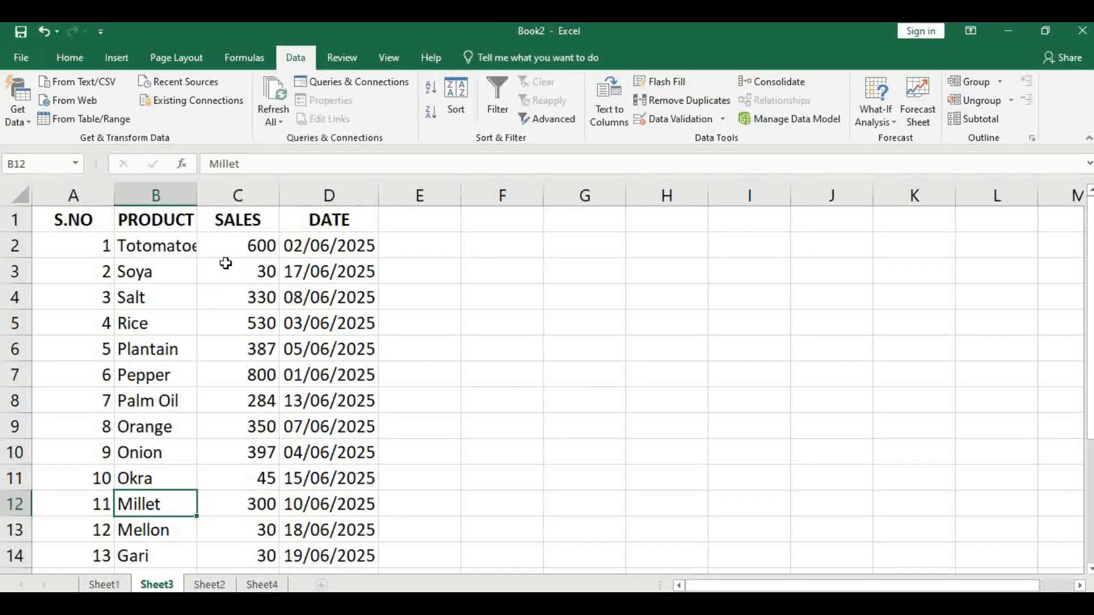
{"action": "left_click", "coordinate": [254, 245]}
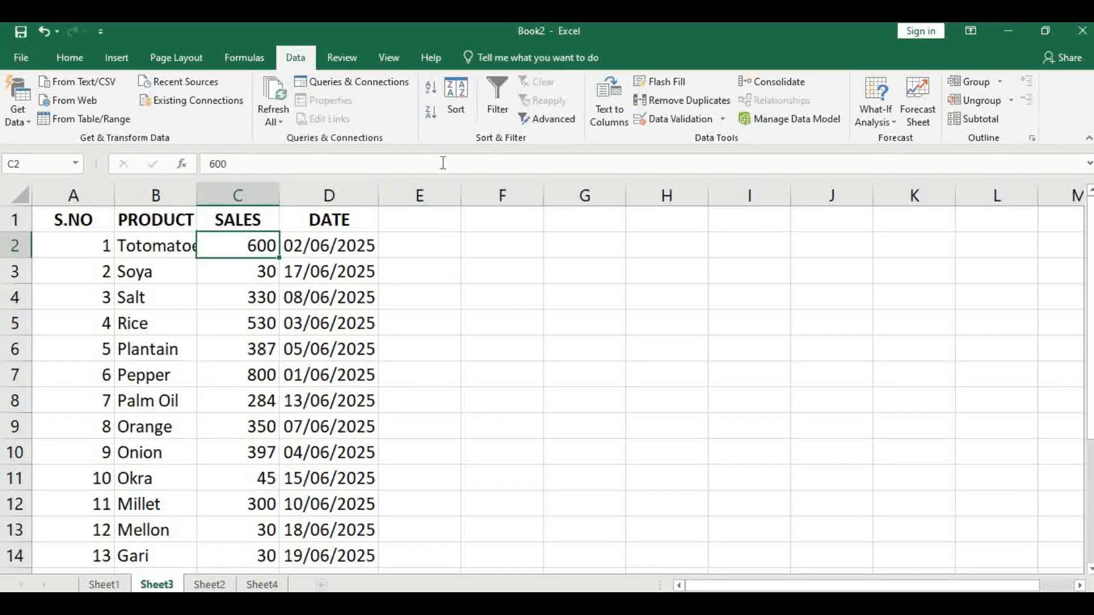
{"action": "left_click", "coordinate": [430, 90]}
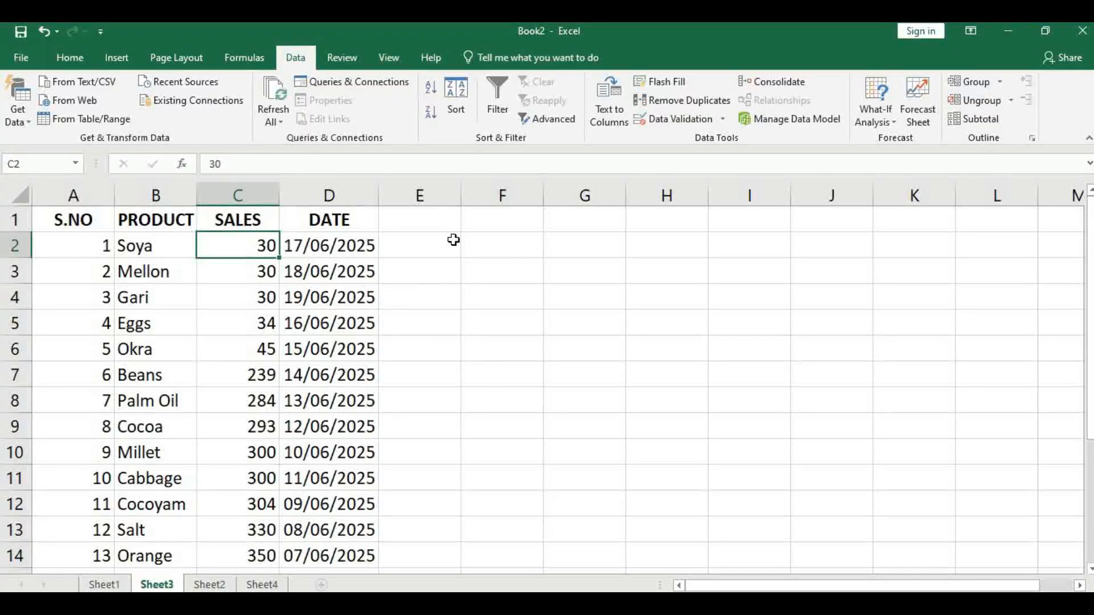
- Sort the table by SALES from largest to smallest
{"action": "left_click", "coordinate": [431, 117]}
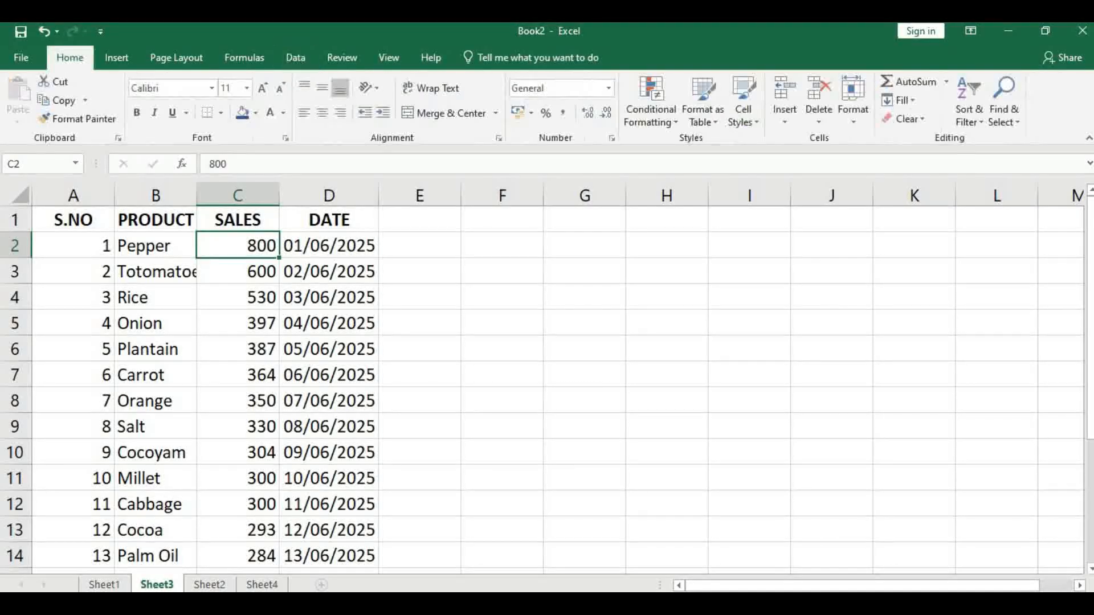
{"action": "left_click", "coordinate": [585, 375]}
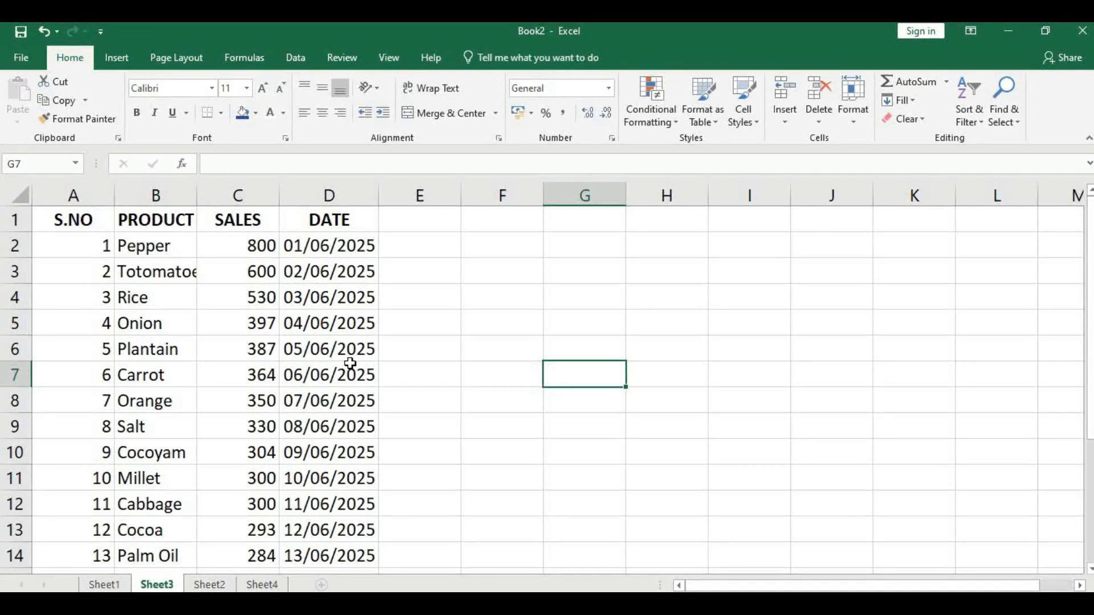
- Turn on filtering for the product sales table's header row
{"action": "left_click", "coordinate": [246, 349]}
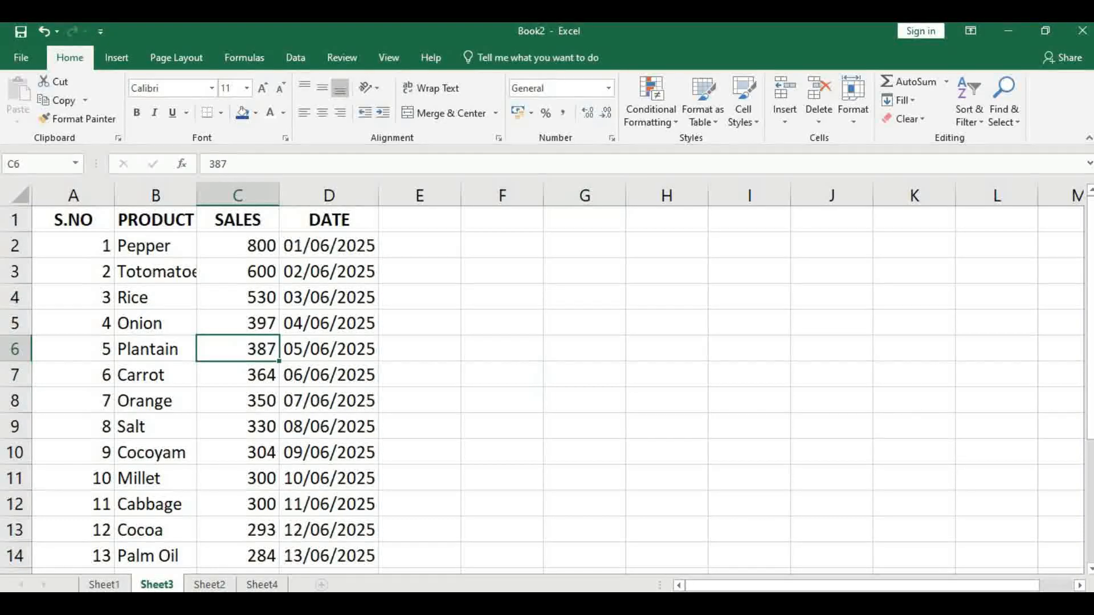
{"action": "left_click", "coordinate": [298, 58]}
{"action": "left_click", "coordinate": [497, 77]}
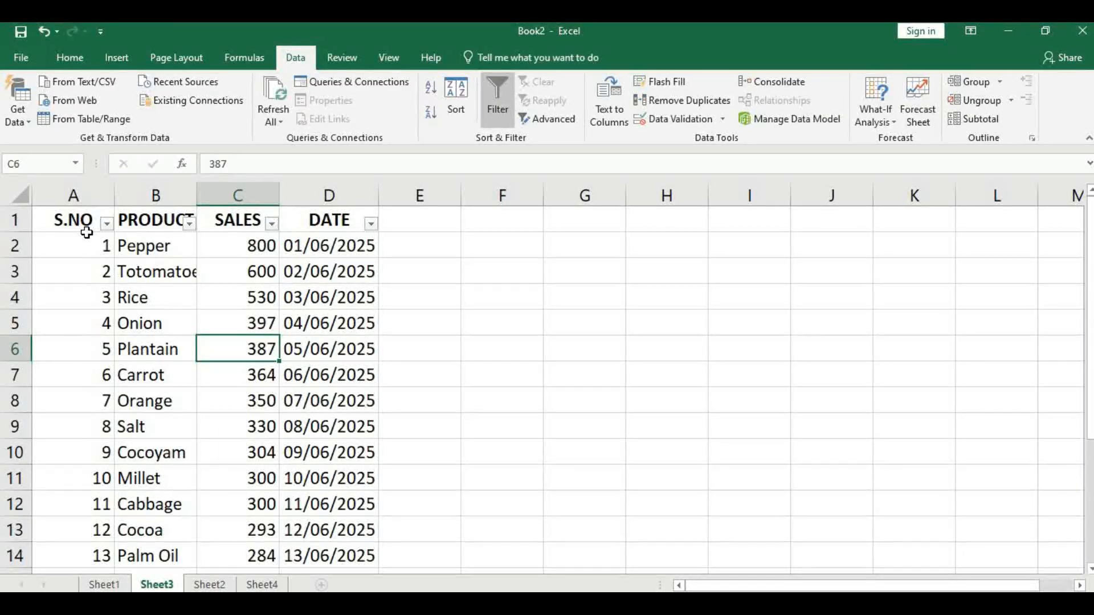
{"action": "left_click", "coordinate": [107, 223]}
{"action": "left_click", "coordinate": [616, 356]}
{"action": "left_click", "coordinate": [106, 224]}
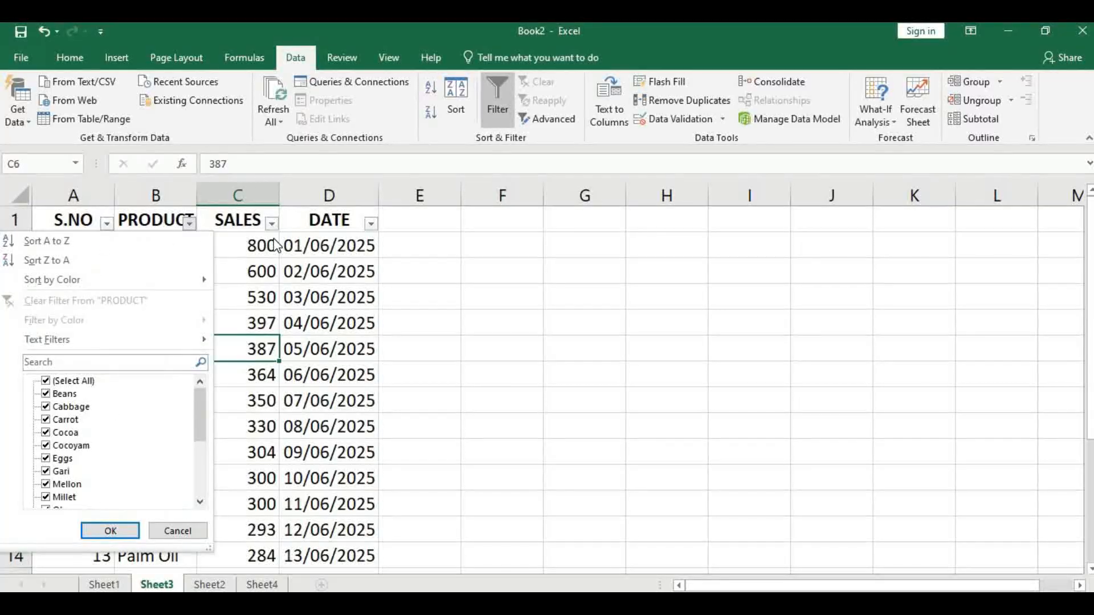
{"action": "left_click", "coordinate": [193, 224]}
{"action": "left_click", "coordinate": [193, 225]}
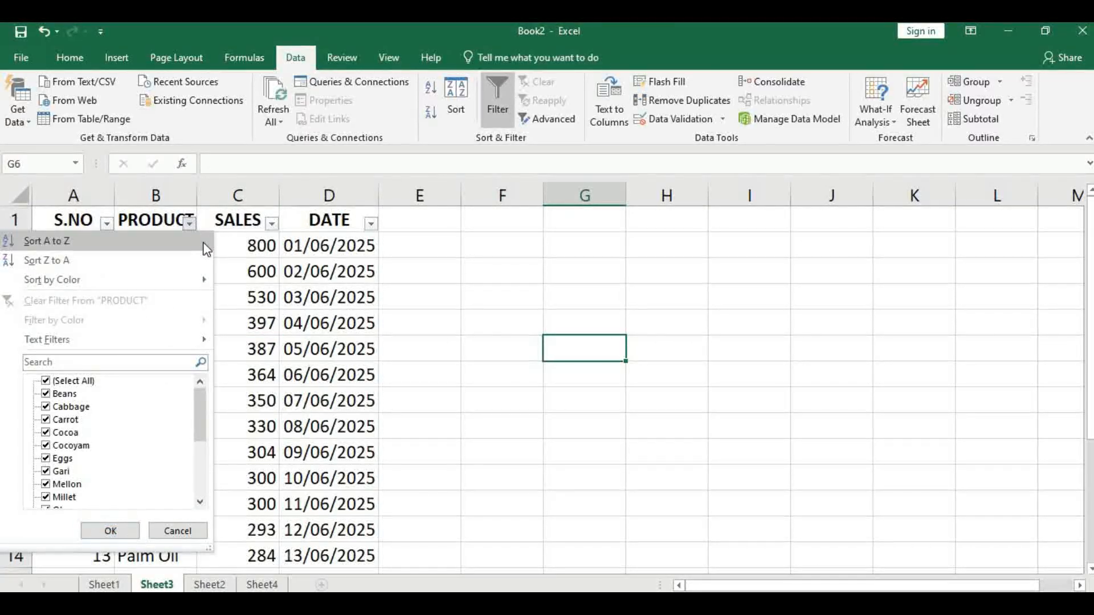
{"action": "left_click", "coordinate": [279, 239]}
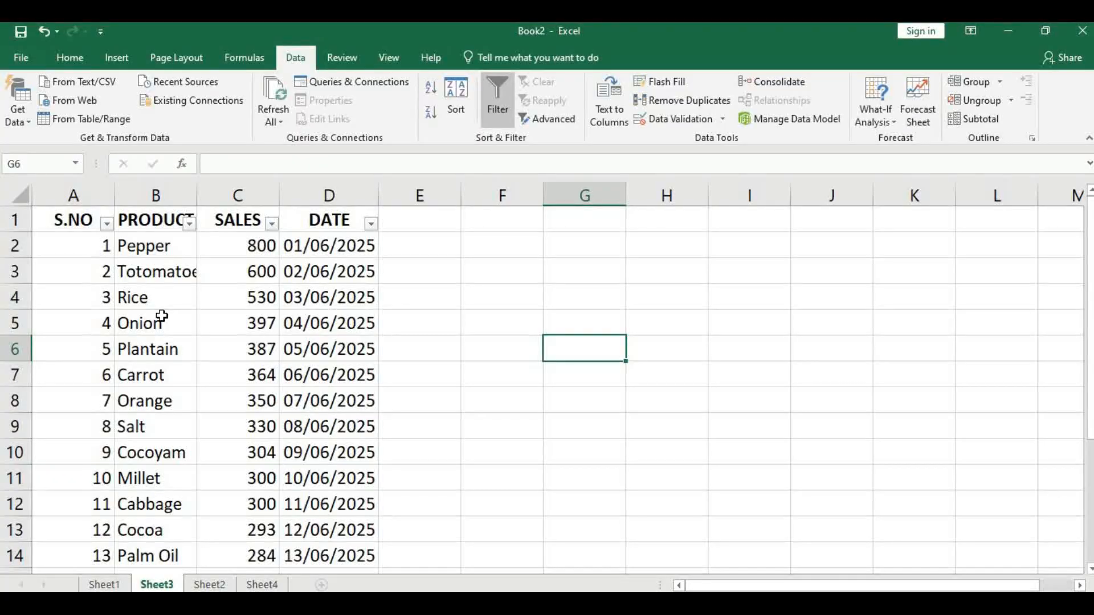
- Filter the PRODUCT column to show only entries beginning with C, and clear that filter again
{"action": "left_click", "coordinate": [189, 224]}
{"action": "mouse_move", "coordinate": [128, 340]}
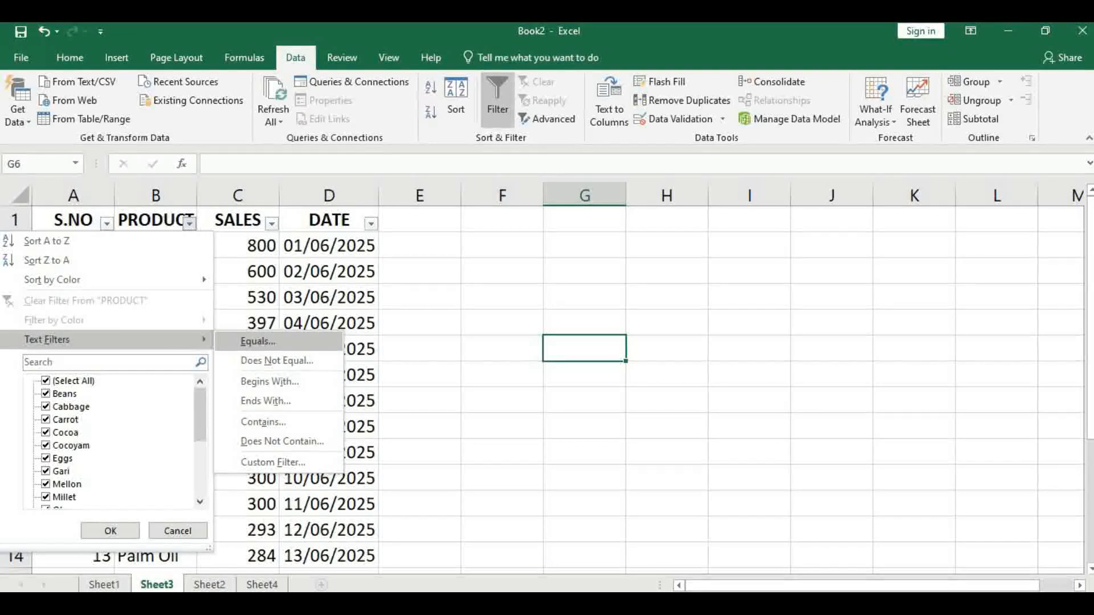
{"action": "left_click", "coordinate": [264, 382]}
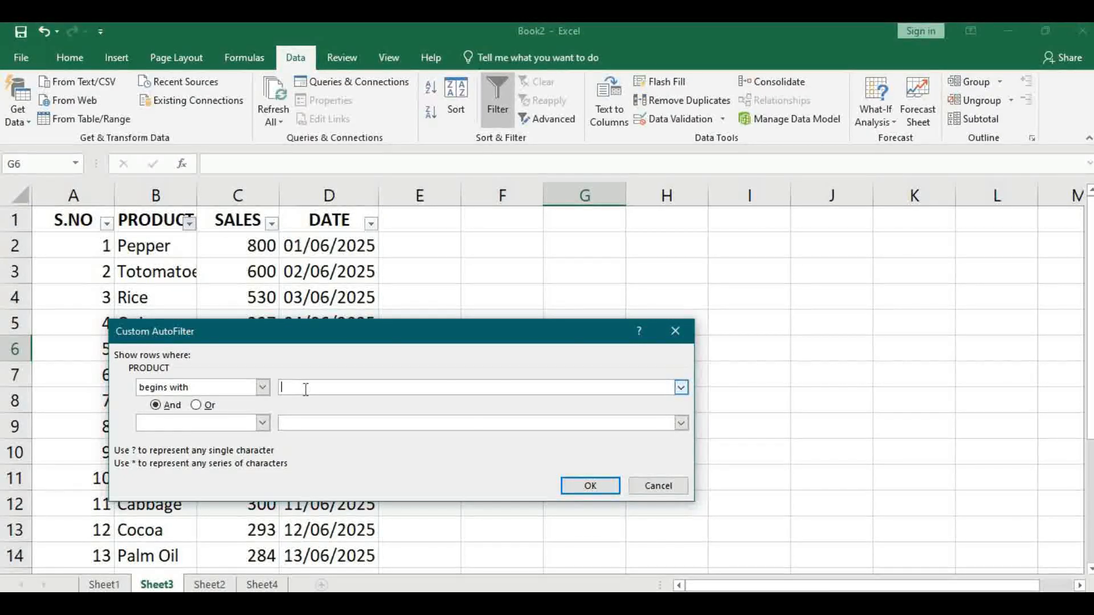
{"action": "type", "text": "C"}
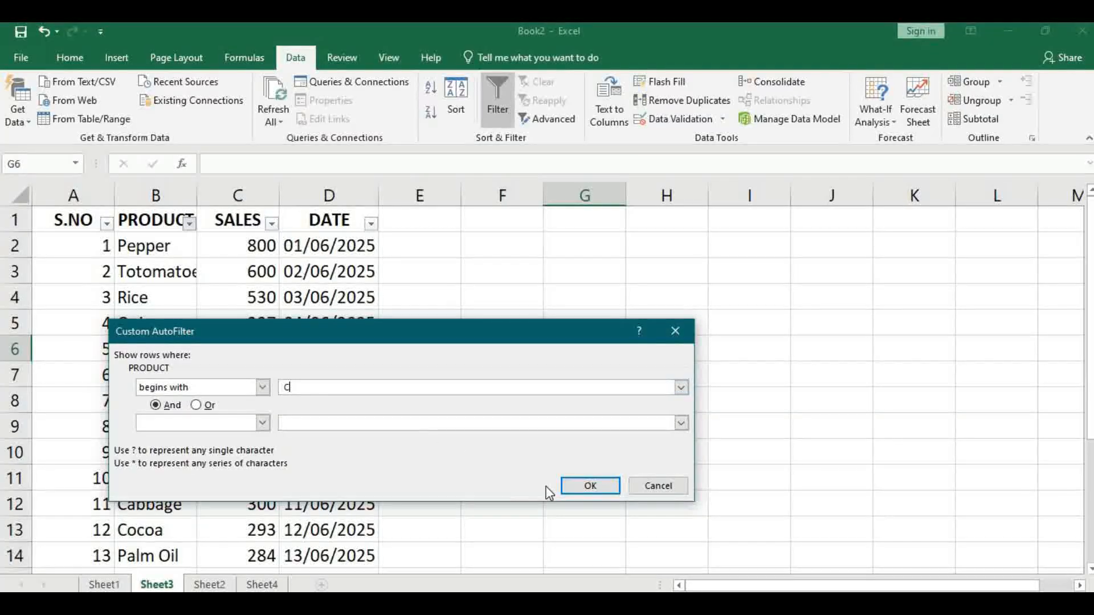
{"action": "left_click", "coordinate": [590, 486]}
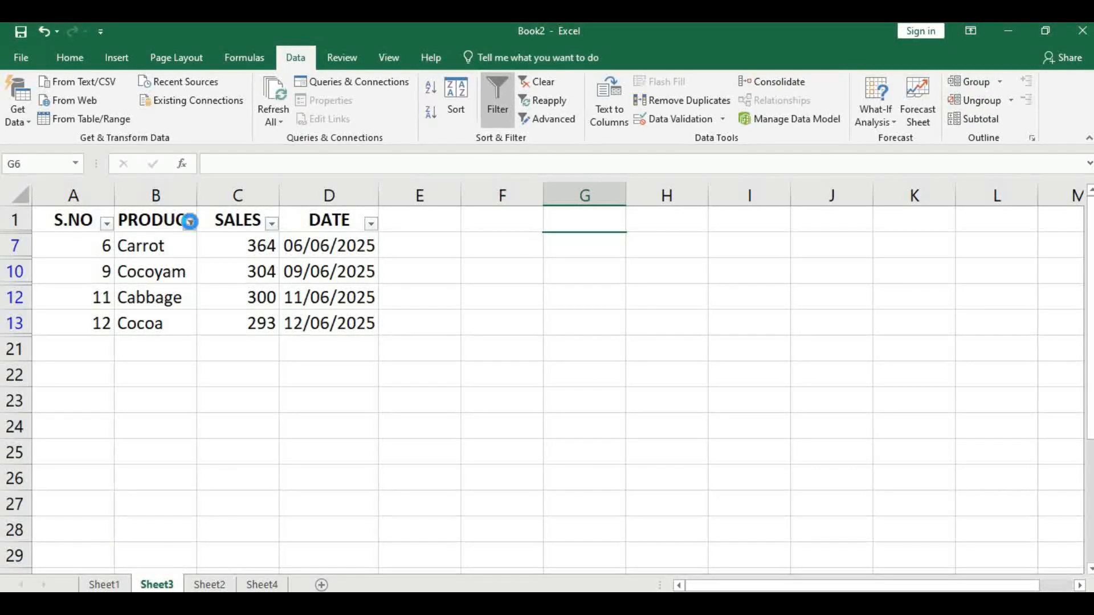
{"action": "left_click", "coordinate": [189, 222]}
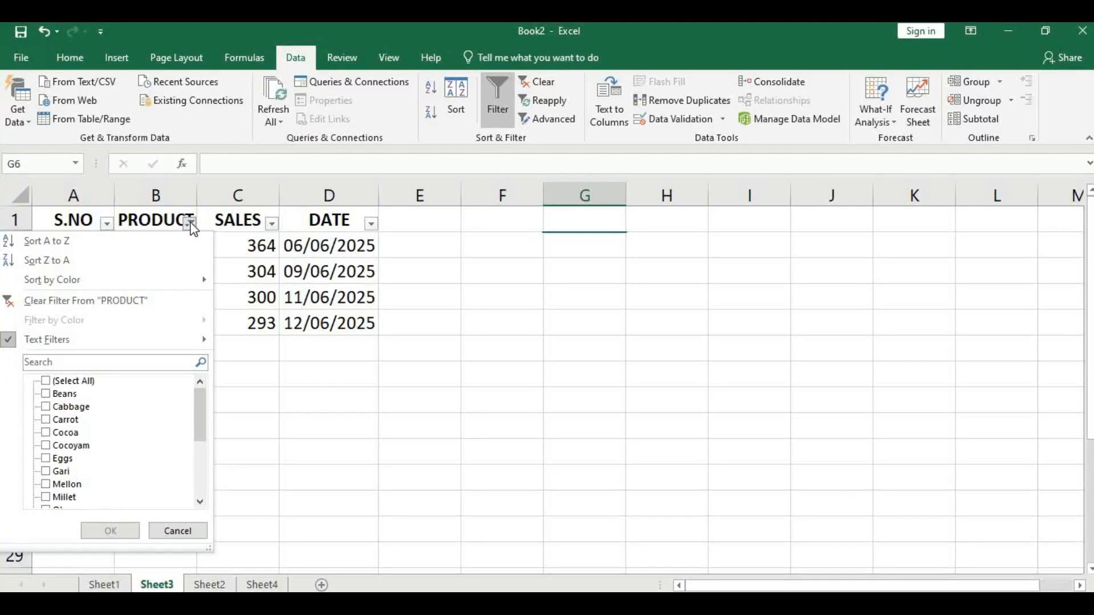
{"action": "left_click", "coordinate": [85, 301]}
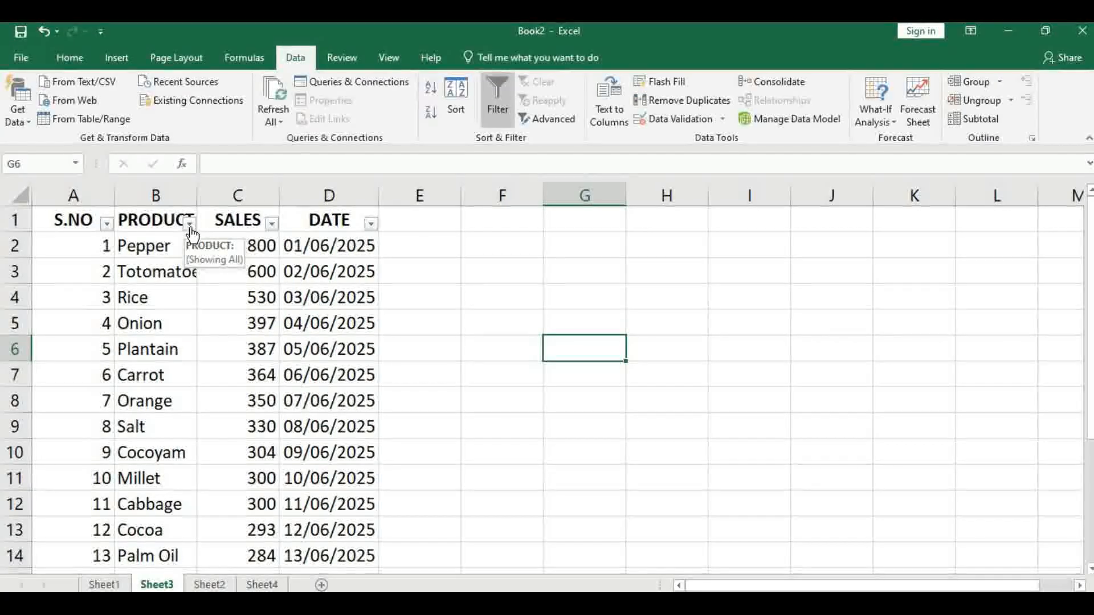
- Filter the SALES column to show only values greater than 100
{"action": "left_click", "coordinate": [272, 227]}
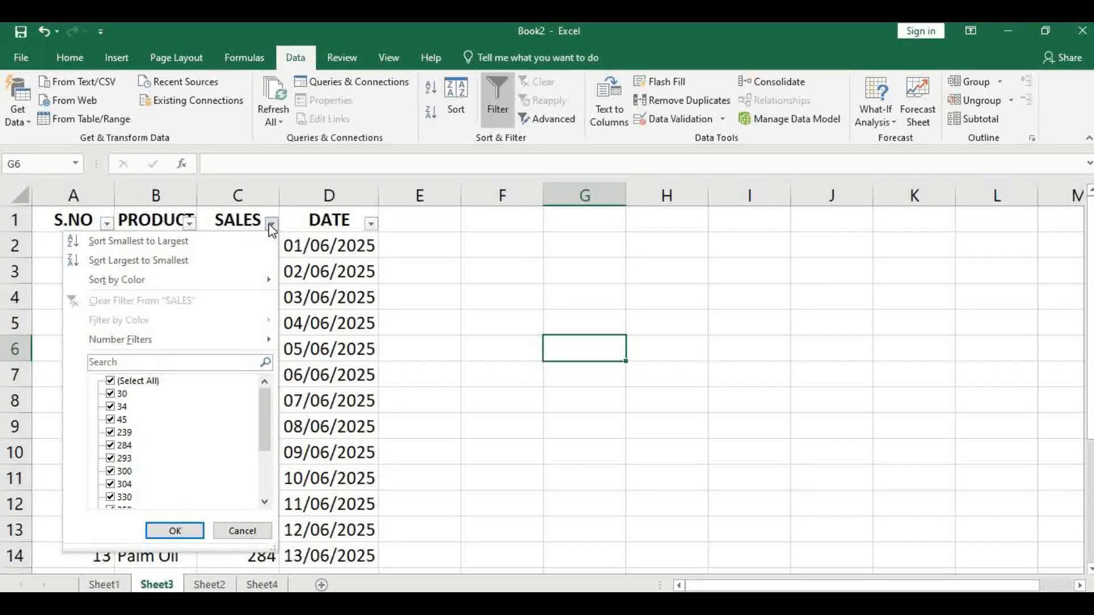
{"action": "left_click", "coordinate": [271, 227]}
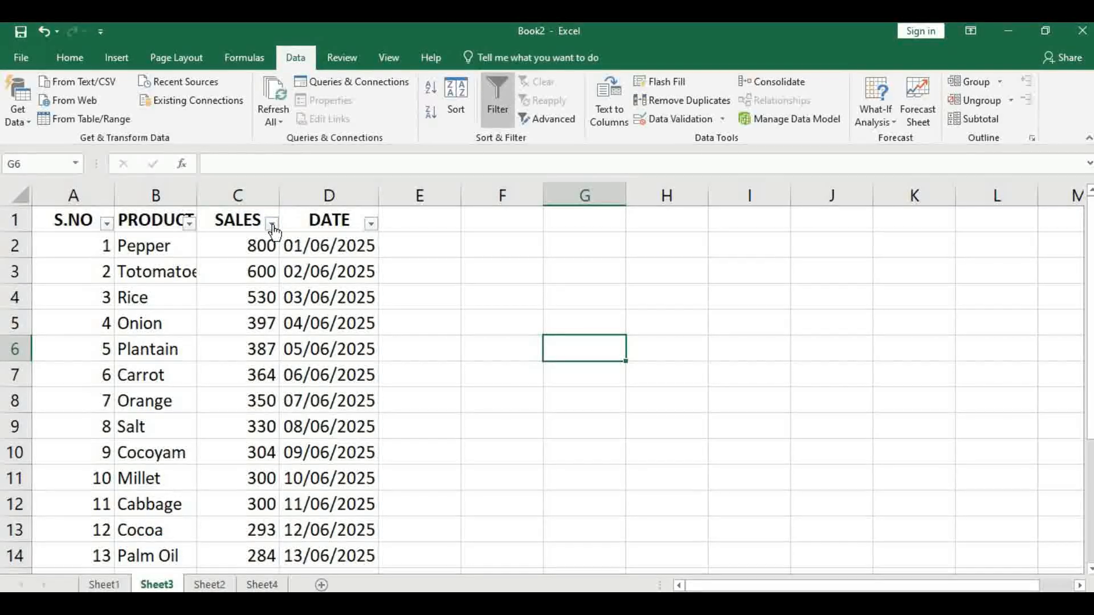
{"action": "left_click", "coordinate": [273, 228]}
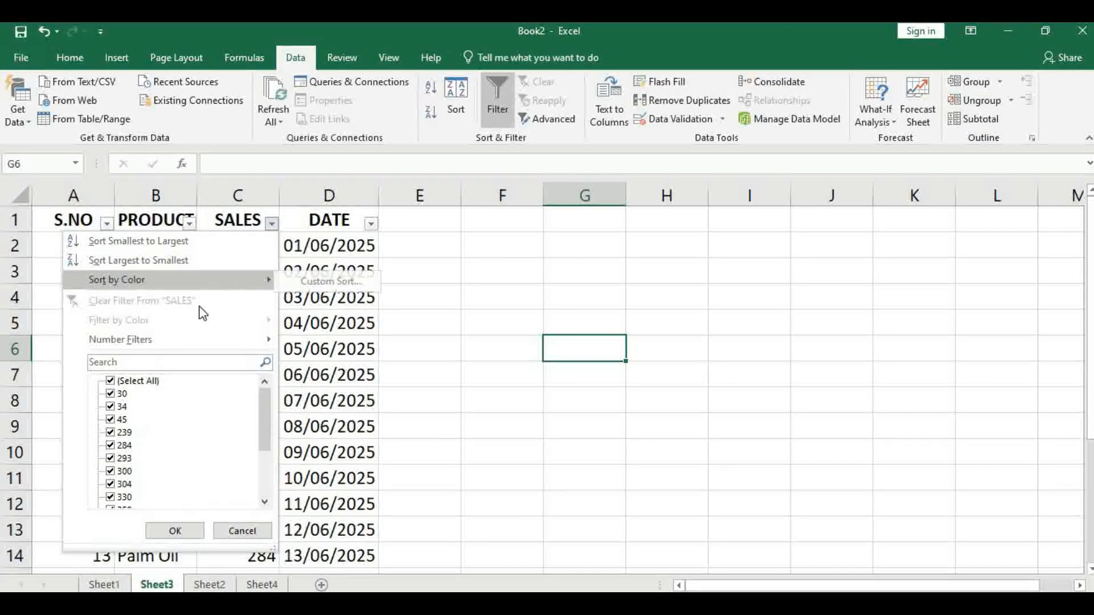
{"action": "mouse_move", "coordinate": [205, 340]}
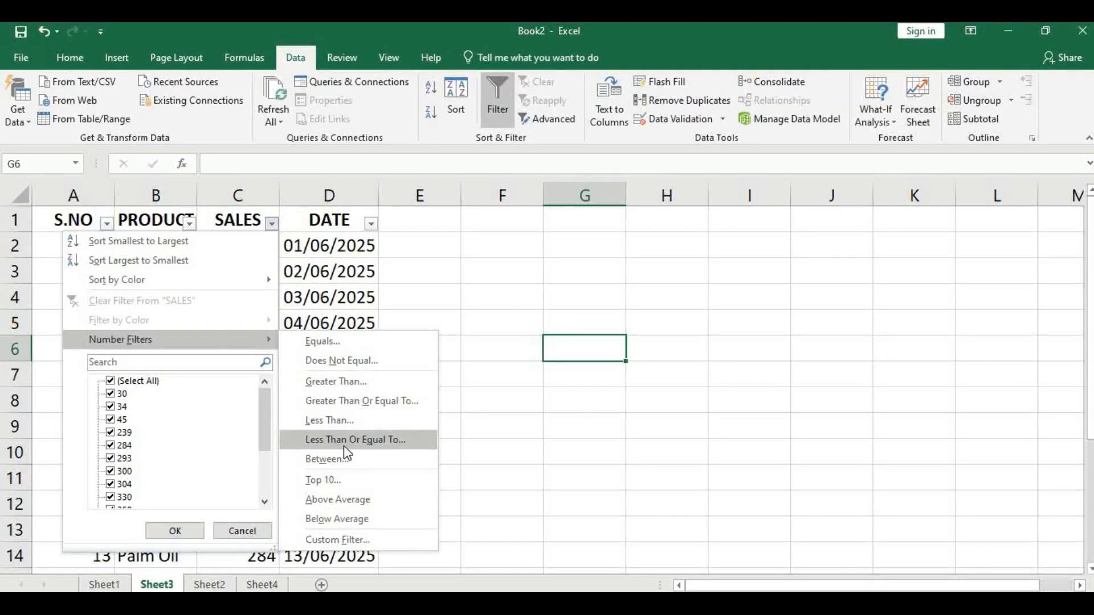
{"action": "left_click", "coordinate": [336, 402]}
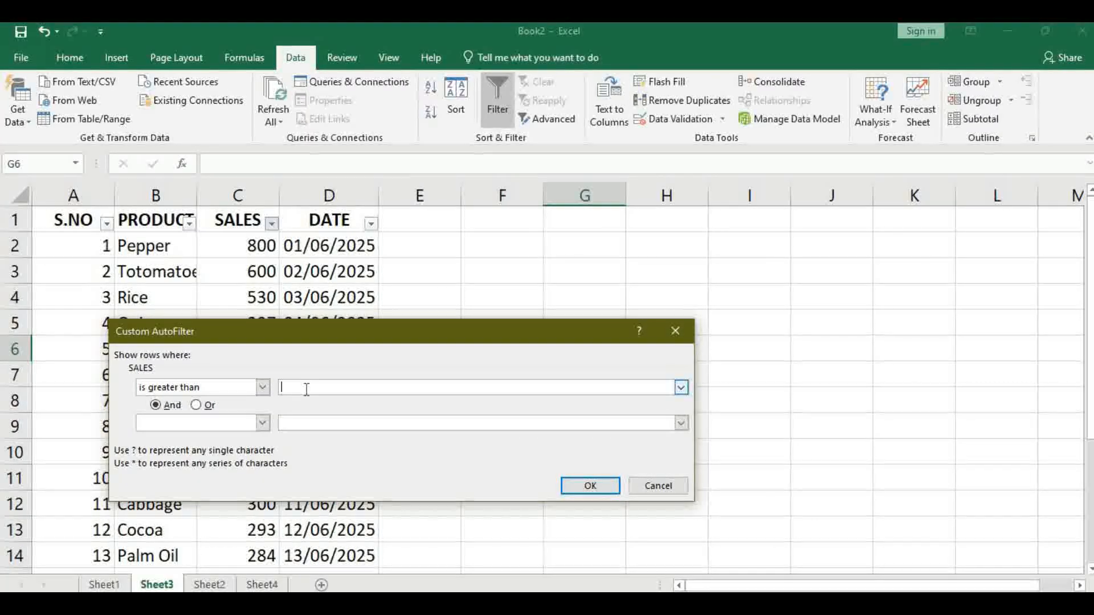
{"action": "type", "text": "100"}
{"action": "left_click", "coordinate": [585, 490]}
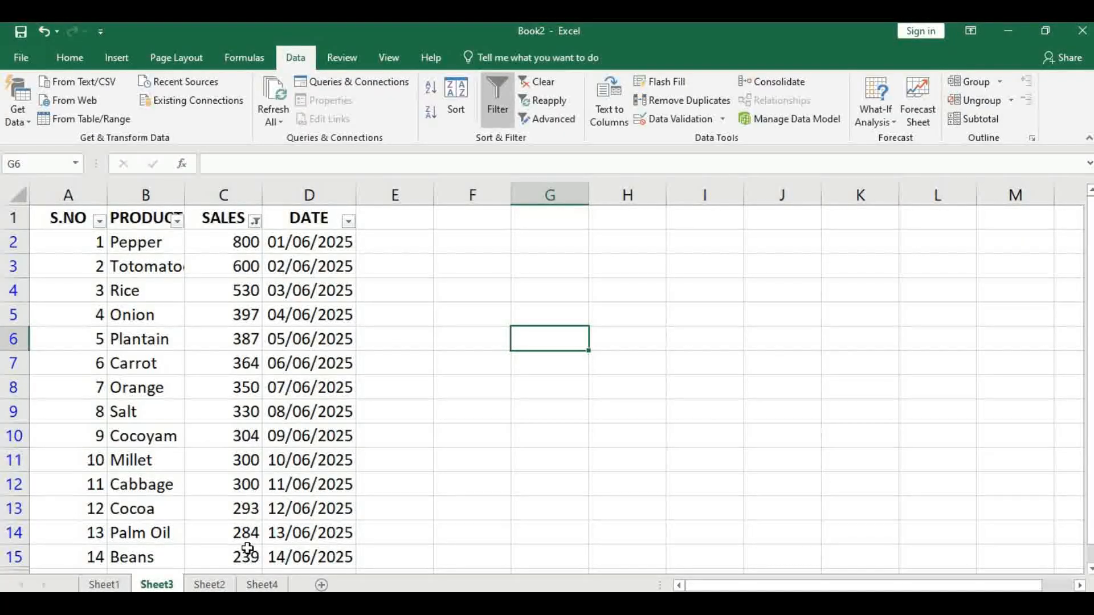
- Replace the SALES filter with a less-than number filter that keeps only the sales of 45 and below
{"action": "left_click", "coordinate": [255, 221]}
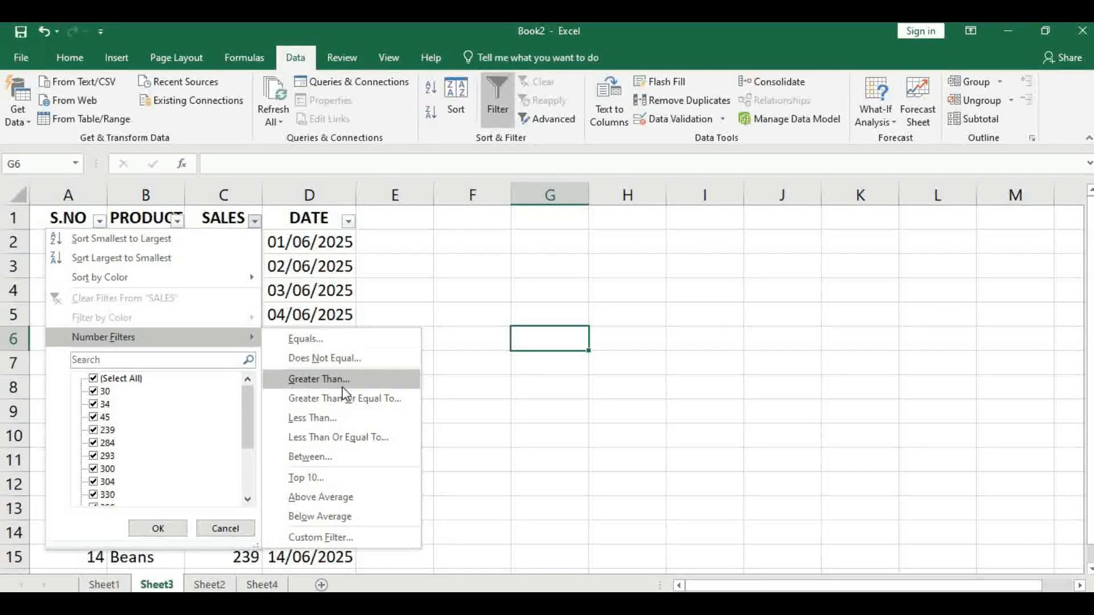
{"action": "left_click", "coordinate": [332, 416]}
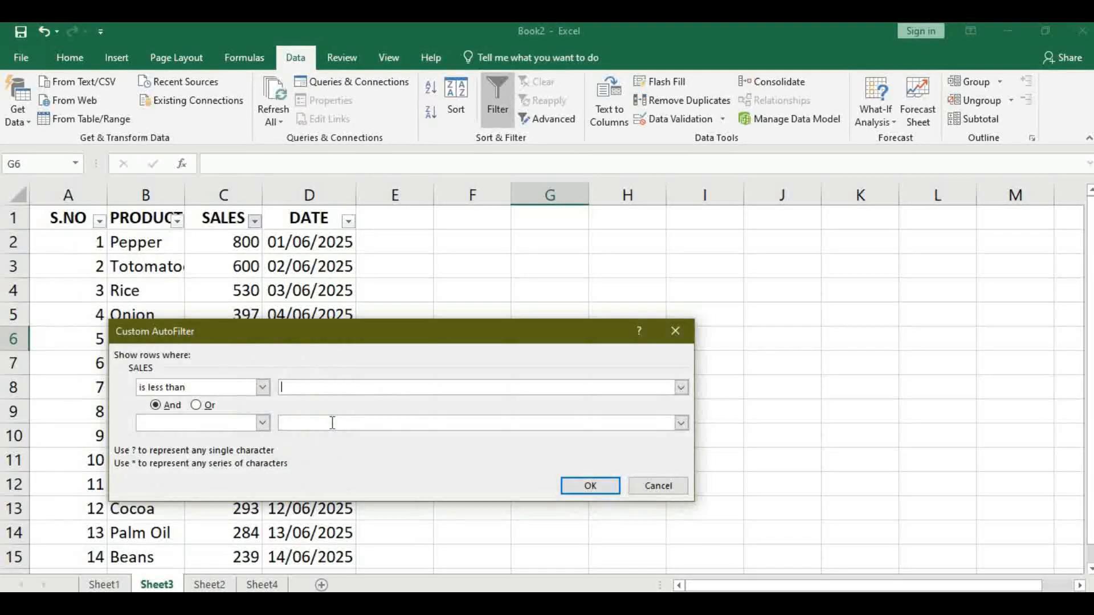
{"action": "left_click", "coordinate": [319, 387]}
{"action": "type", "text": "300"}
{"action": "left_click", "coordinate": [579, 484]}
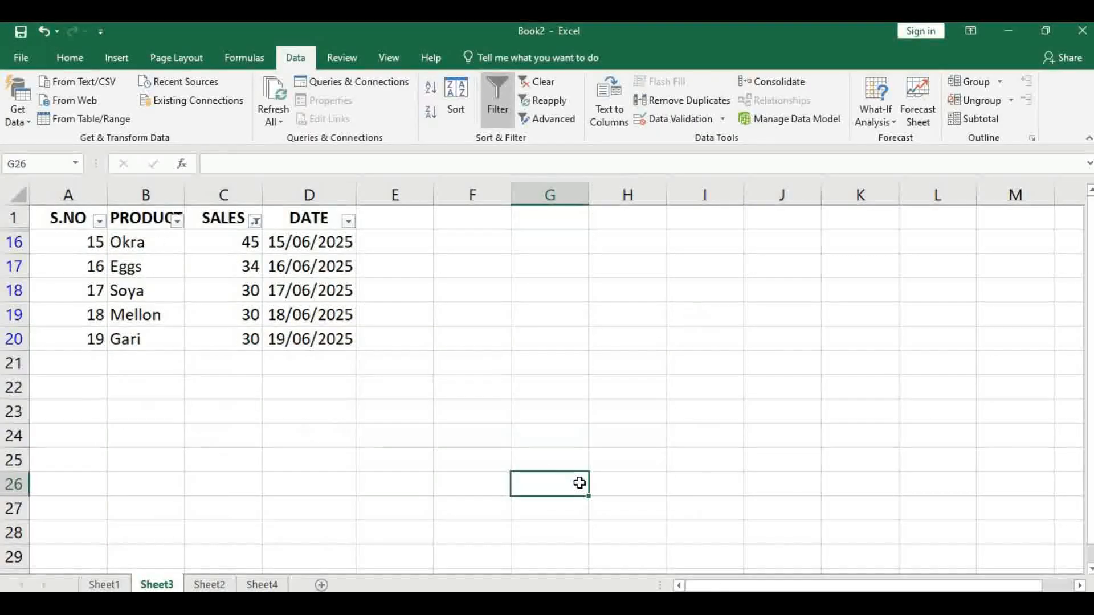
{"action": "left_click", "coordinate": [308, 387]}
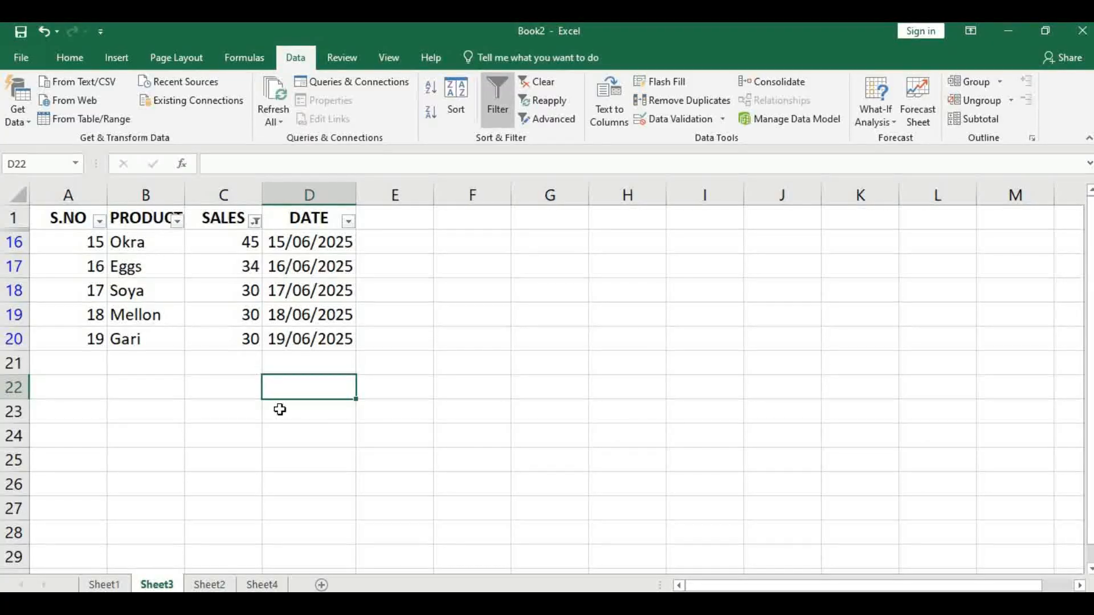
{"action": "left_click", "coordinate": [295, 436]}
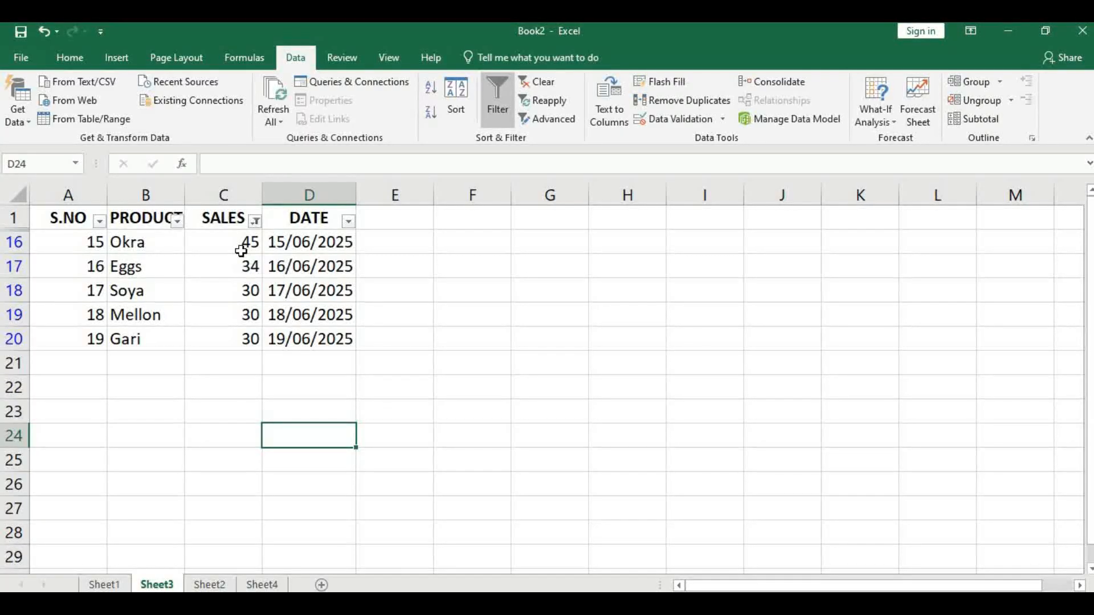
- Clear the SALES filter and turn off filtering for the whole table
{"action": "left_click", "coordinate": [255, 221]}
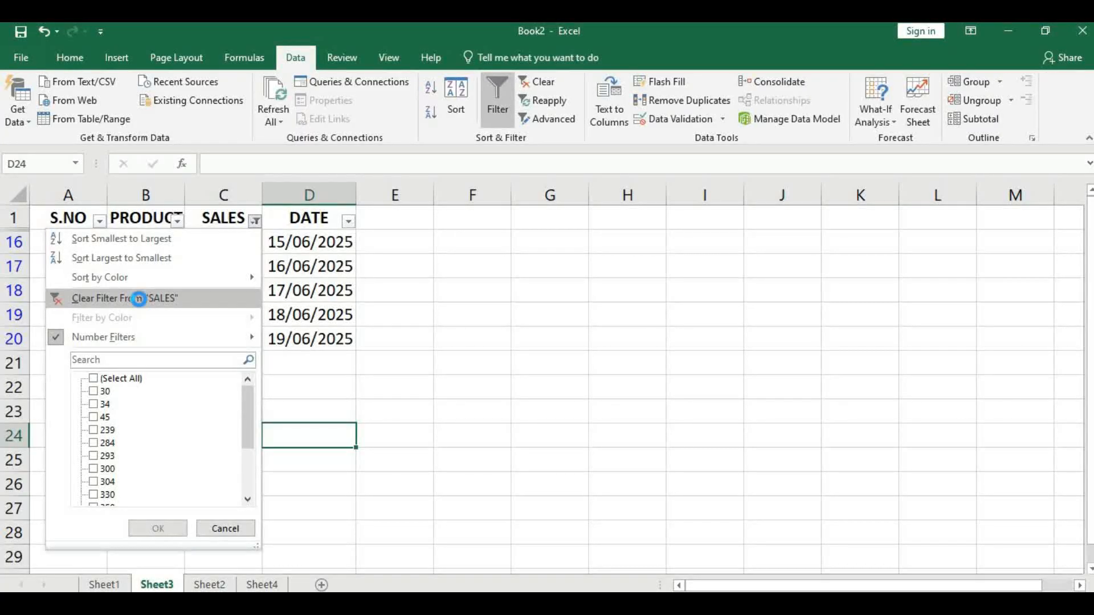
{"action": "left_click", "coordinate": [138, 299]}
{"action": "left_click", "coordinate": [1089, 570]}
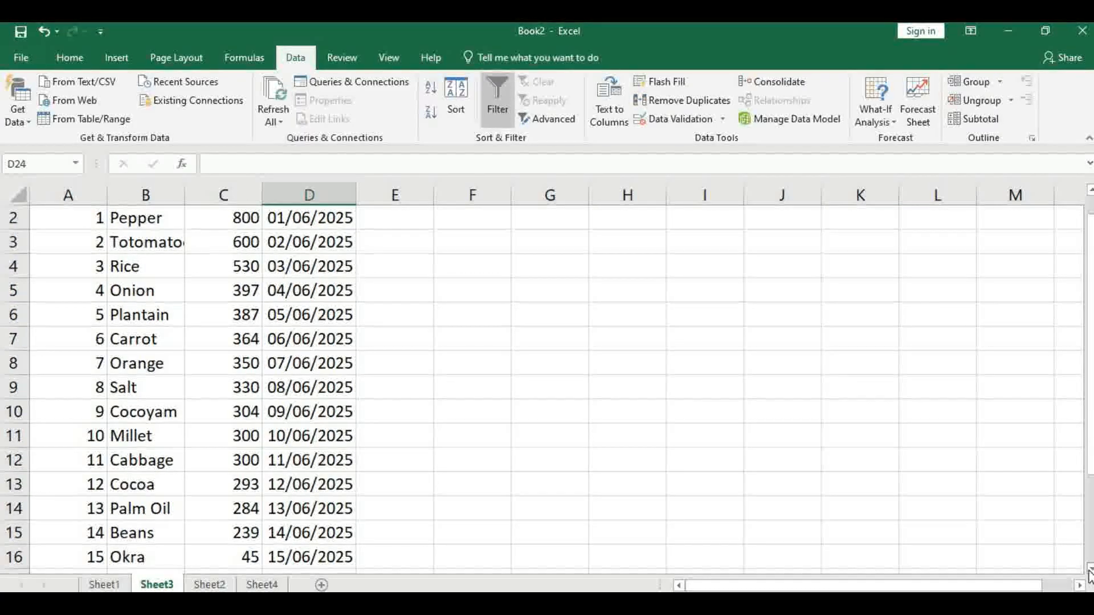
{"action": "left_click", "coordinate": [1089, 571]}
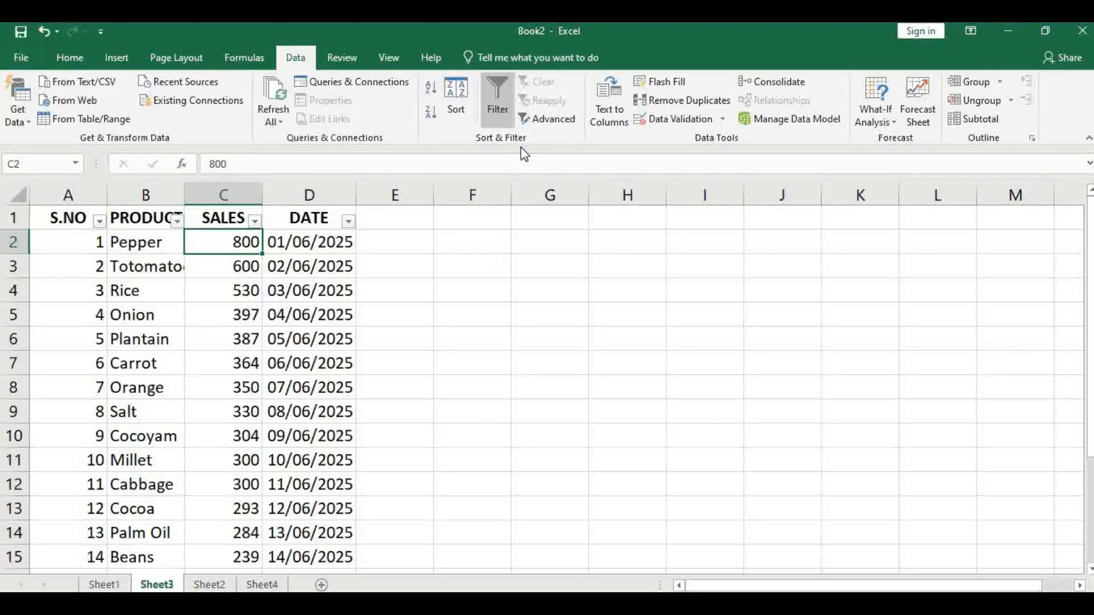
{"action": "left_click", "coordinate": [498, 97]}
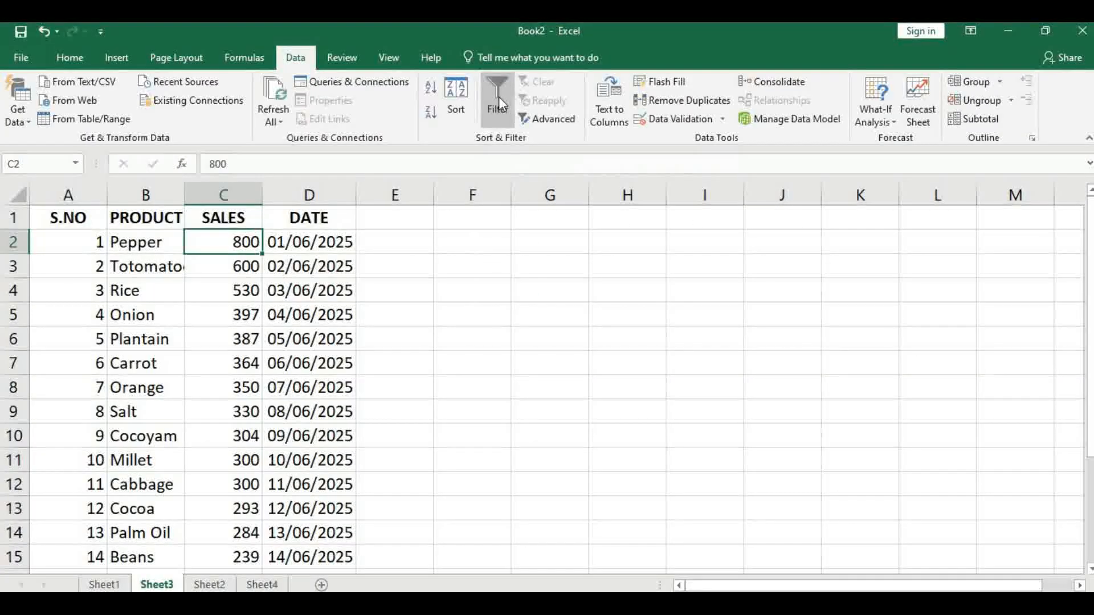
{"action": "left_click", "coordinate": [644, 419]}
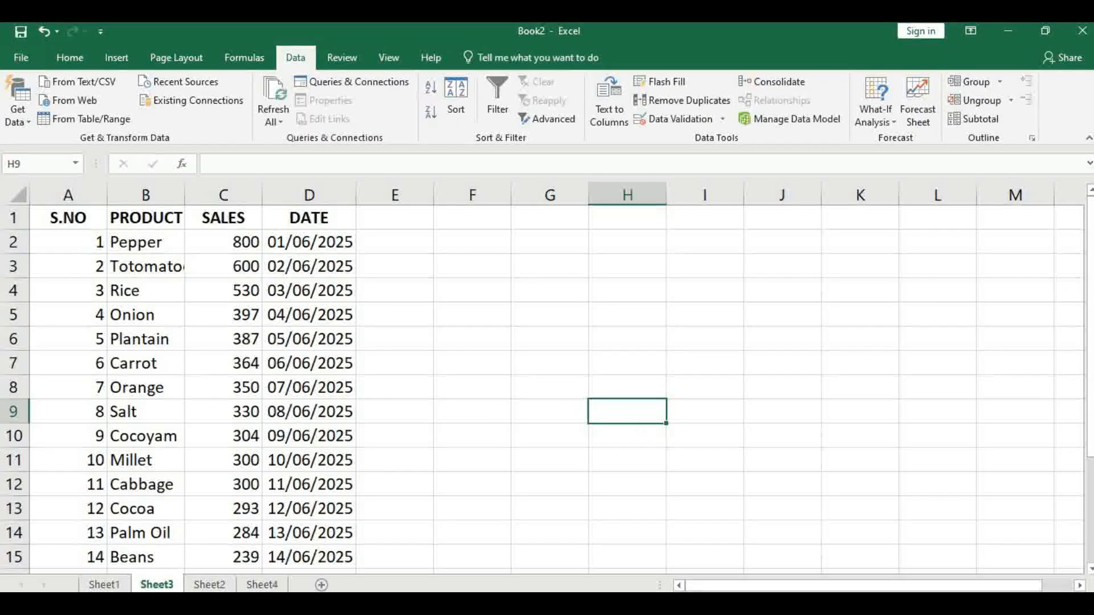
- Freeze the top row of Sheet3 containing the S.NO, PRODUCT, SALES and DATE headings
{"action": "left_click", "coordinate": [1091, 572]}
{"action": "left_click", "coordinate": [1091, 573]}
{"action": "left_click", "coordinate": [1090, 572]}
{"action": "left_click", "coordinate": [1090, 573]}
{"action": "left_click", "coordinate": [1091, 572]}
{"action": "scroll", "coordinate": [1091, 572], "scroll_direction": "down", "scroll_amount": 4}
{"action": "left_click", "coordinate": [392, 61]}
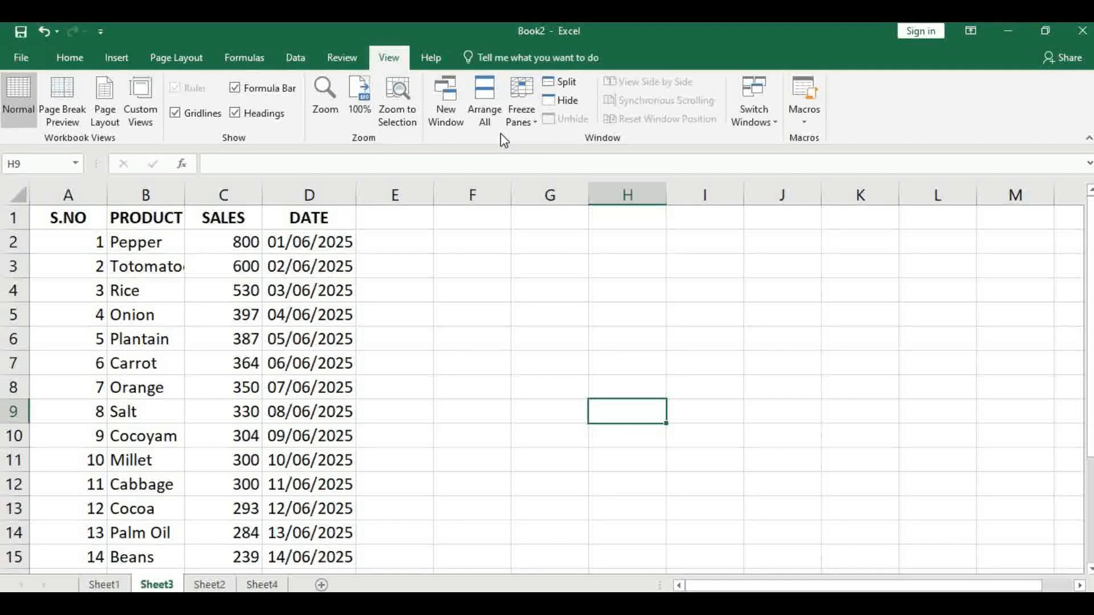
{"action": "left_click", "coordinate": [526, 122]}
{"action": "left_click", "coordinate": [550, 192]}
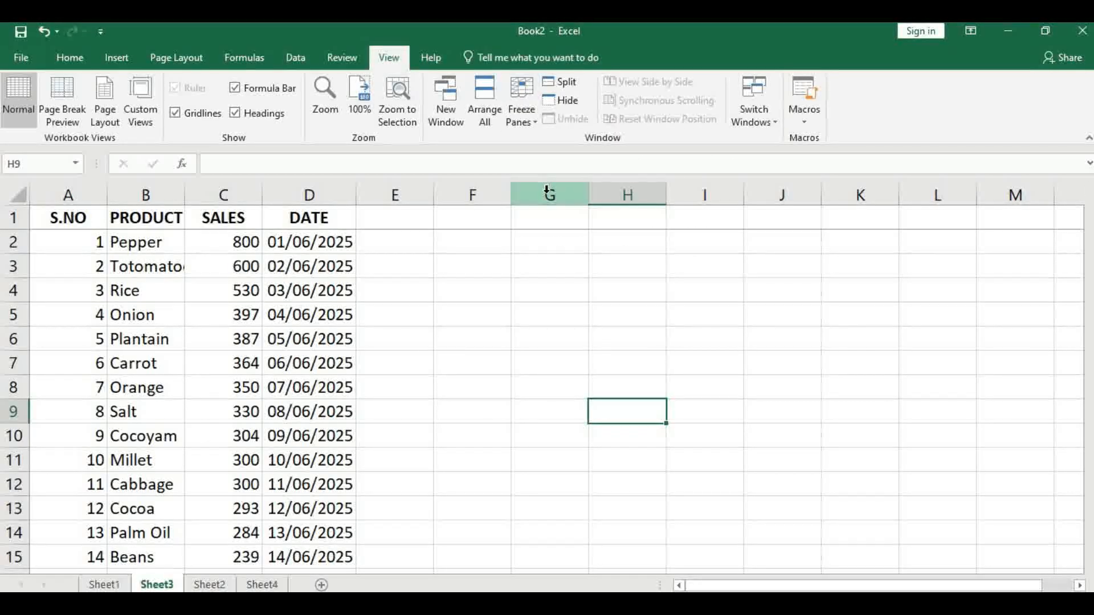
- Examine whether the header row stays in place while moving down and up through the product rows
{"action": "left_click", "coordinate": [1034, 533]}
{"action": "left_click", "coordinate": [1067, 562]}
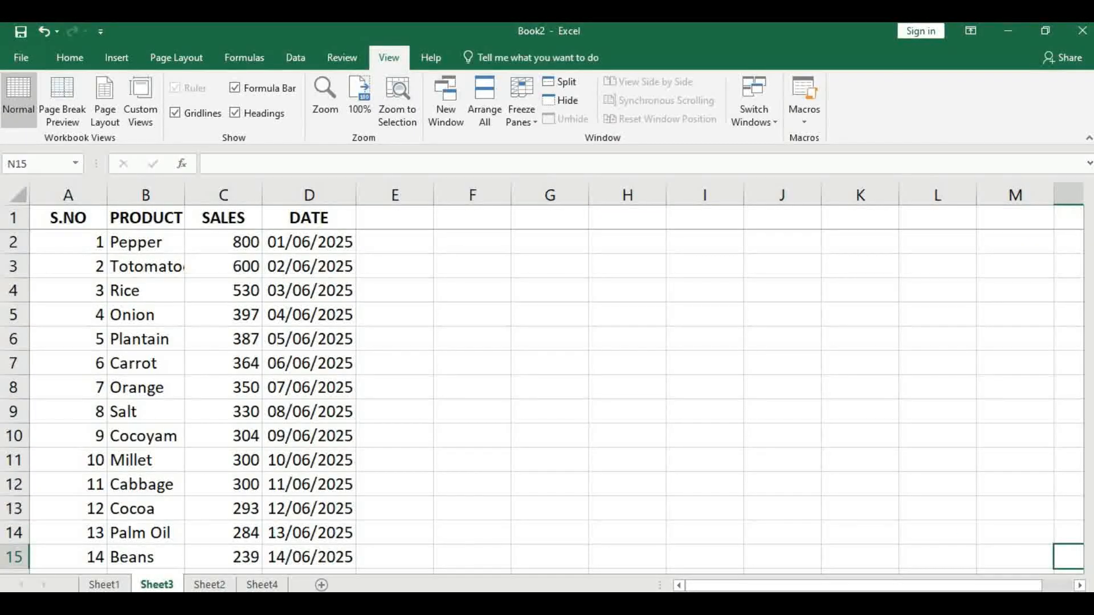
{"action": "key", "text": "Up"}
{"action": "key", "text": "Up"}
{"action": "key", "text": "Up"}
{"action": "key", "text": "Up"}
{"action": "key", "text": "Up"}
{"action": "key", "text": "Up"}
{"action": "key", "text": "Up"}
{"action": "key", "text": "Up"}
{"action": "key", "text": "Up"}
{"action": "key", "text": "Up"}
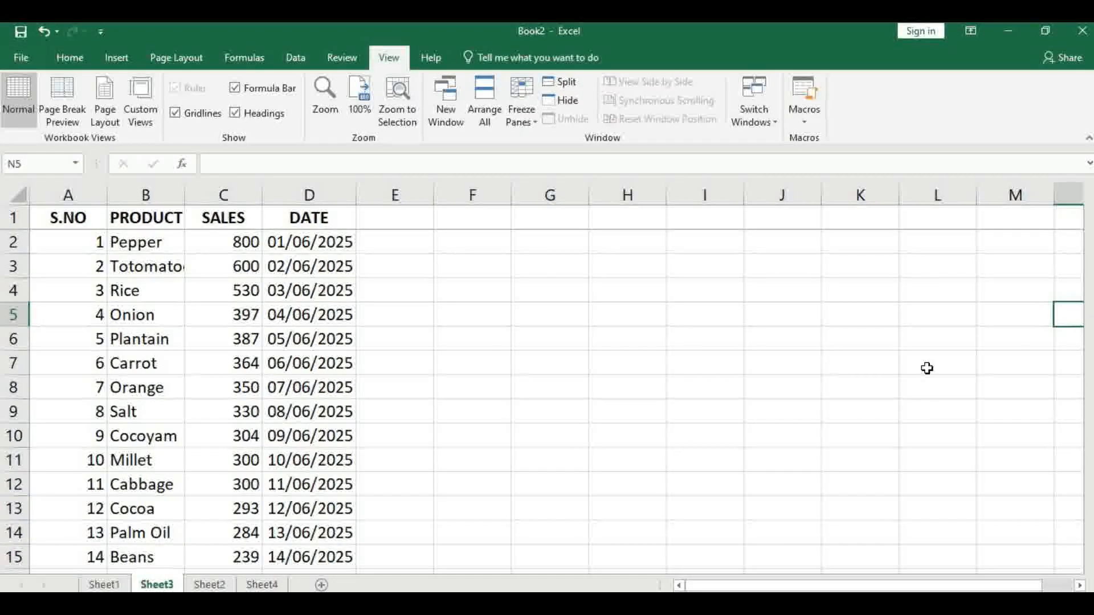
{"action": "scroll", "coordinate": [927, 369], "scroll_direction": "down", "scroll_amount": 5}
{"action": "scroll", "coordinate": [927, 368], "scroll_direction": "down", "scroll_amount": 1}
{"action": "scroll", "coordinate": [927, 369], "scroll_direction": "up", "scroll_amount": 3}
{"action": "scroll", "coordinate": [927, 369], "scroll_direction": "up", "scroll_amount": 3}
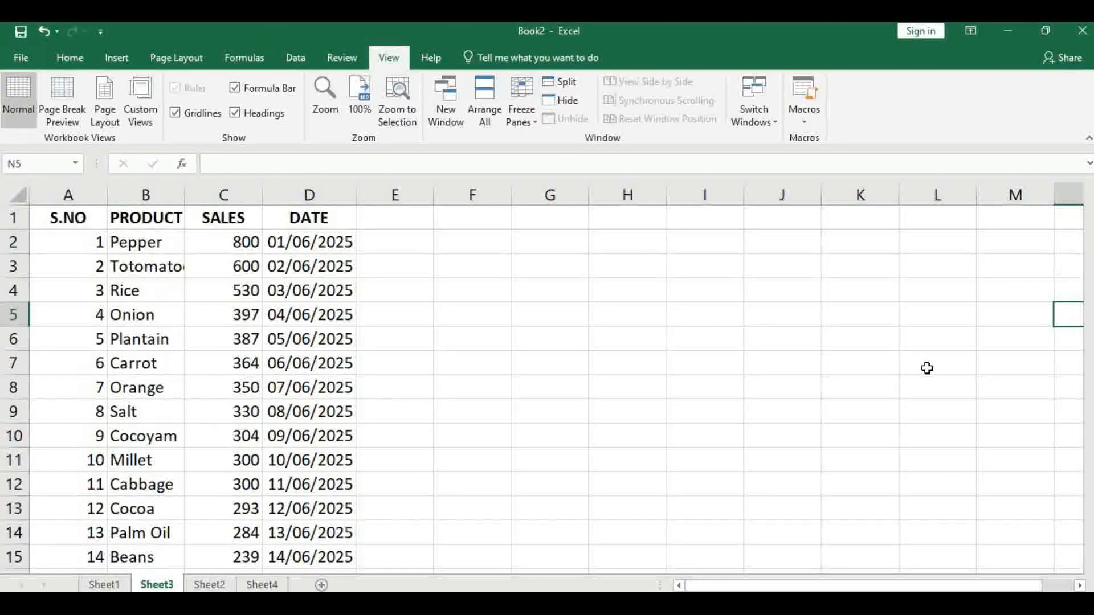
{"action": "scroll", "coordinate": [927, 369], "scroll_direction": "down", "scroll_amount": 6}
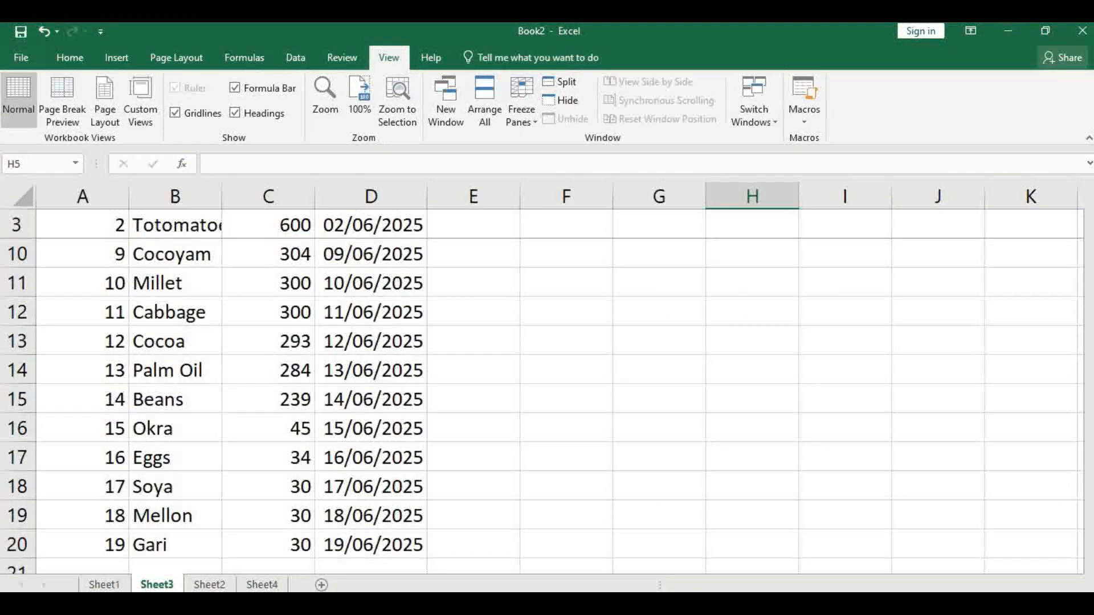
- Undo the last change to the sheet
{"action": "key", "text": "ctrl+z"}
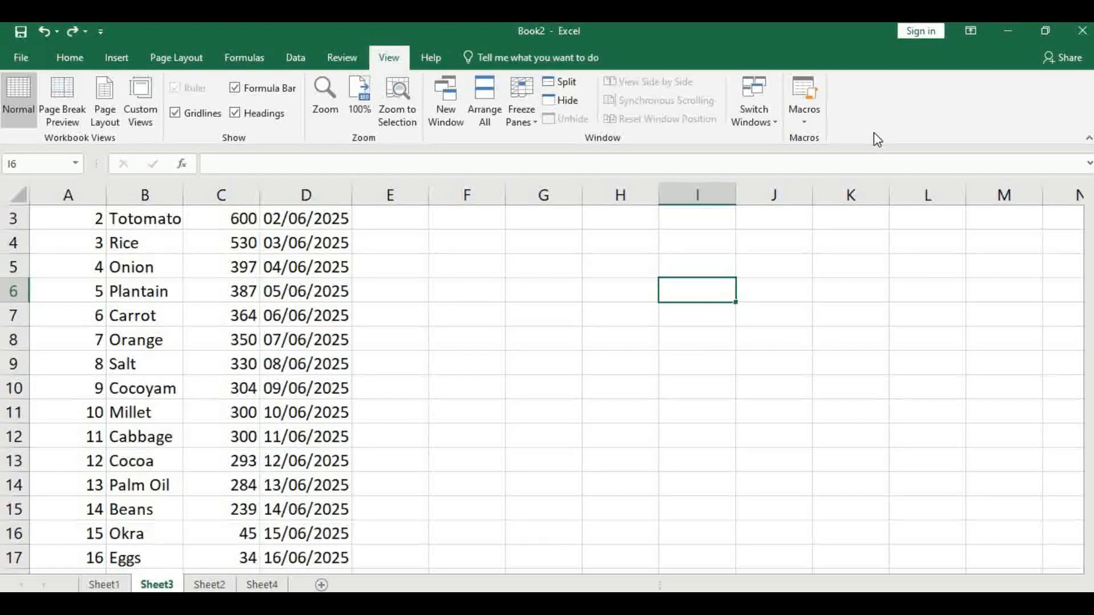